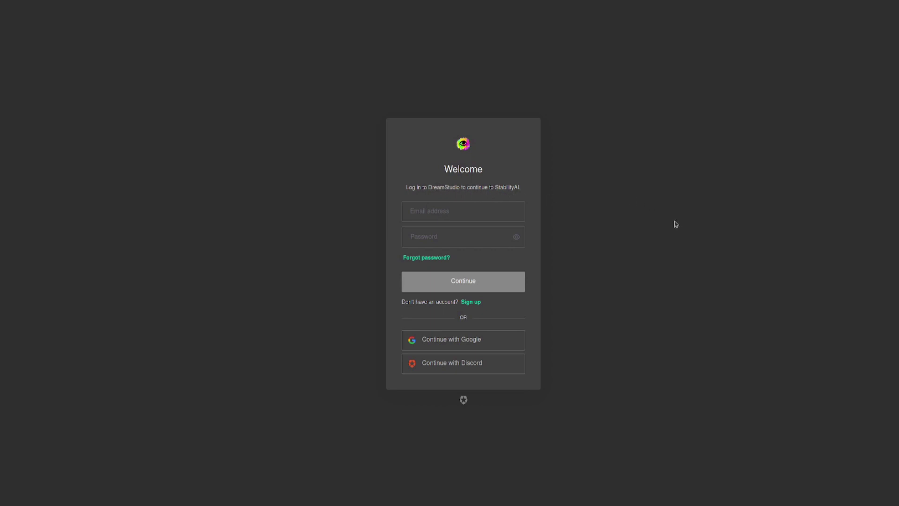
Open the sign-up link in a new tab and sign in to DreamStudio with a Google account
right_click(473, 302)
click(501, 308)
click(488, 343)
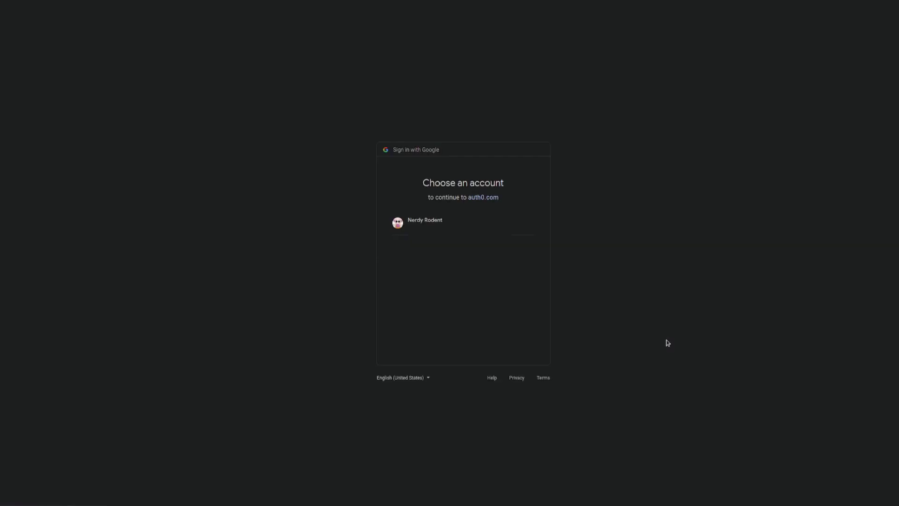
click(430, 223)
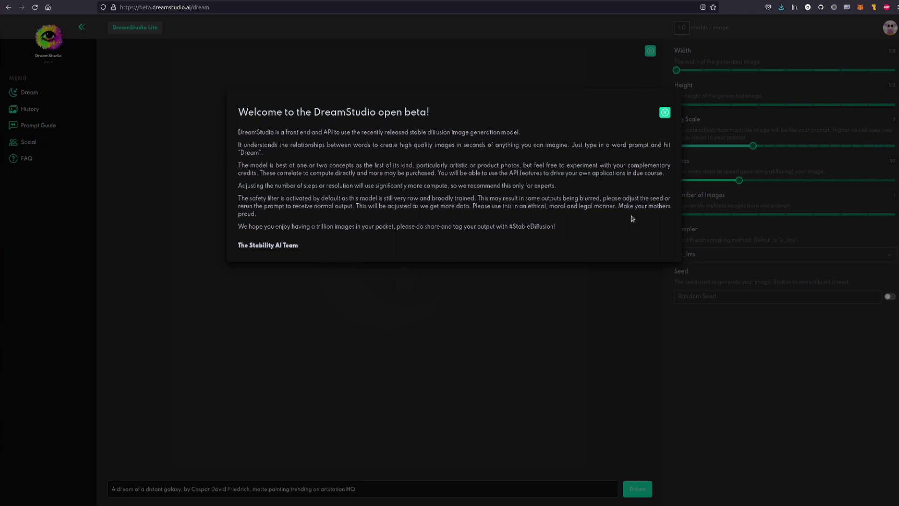
Close the open-beta welcome message and go to the FAQ page
click(665, 113)
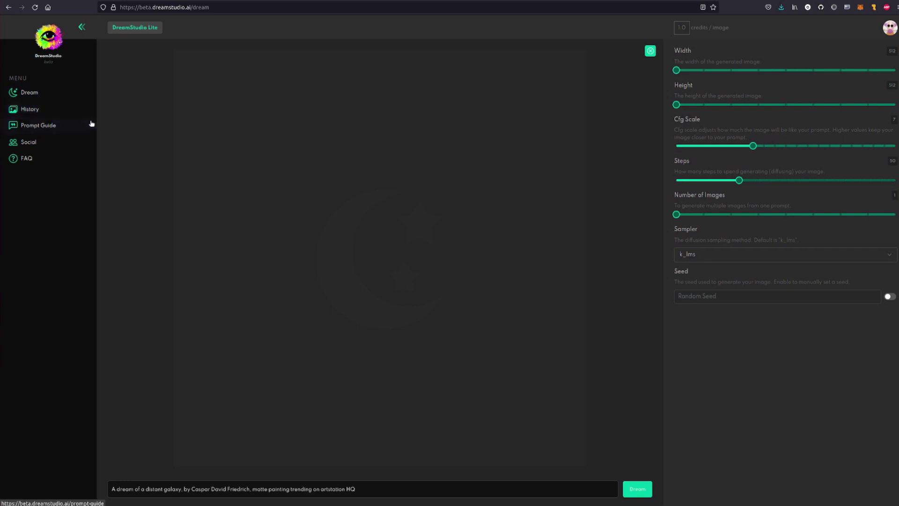
click(26, 160)
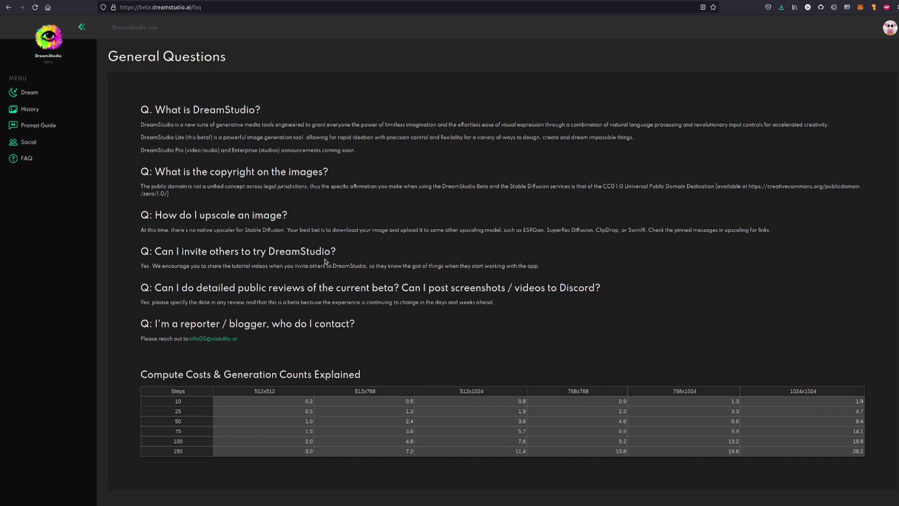
Back on the Dream page, try width 1024 and Cfg Scale 20 to compare credit costs
click(35, 93)
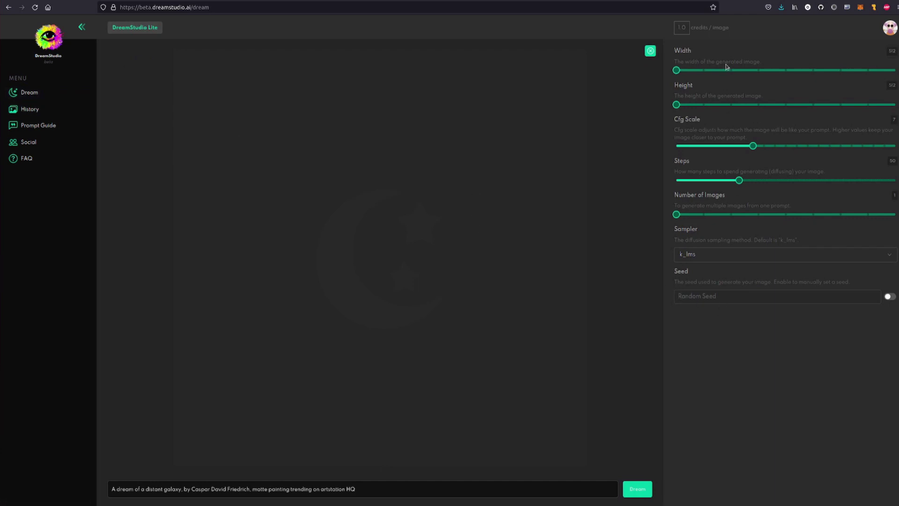
drag(676, 70, 698, 74)
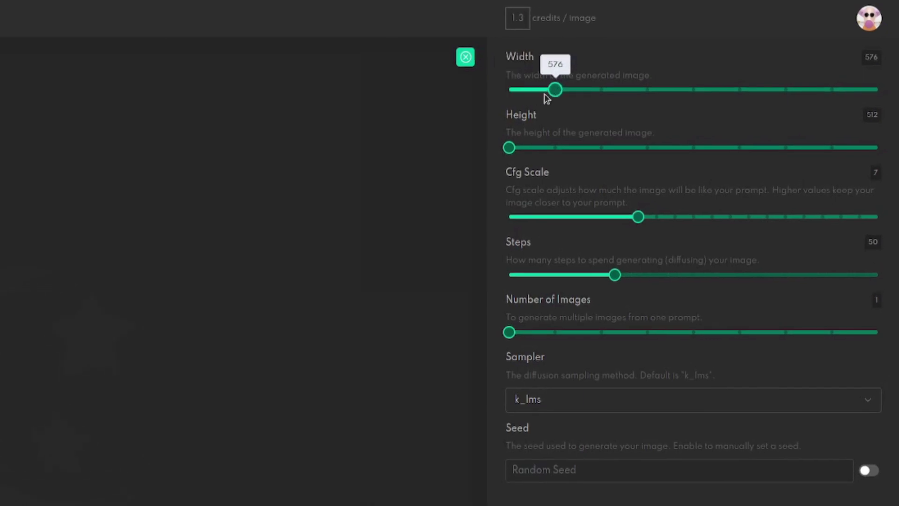
drag(545, 96, 510, 89)
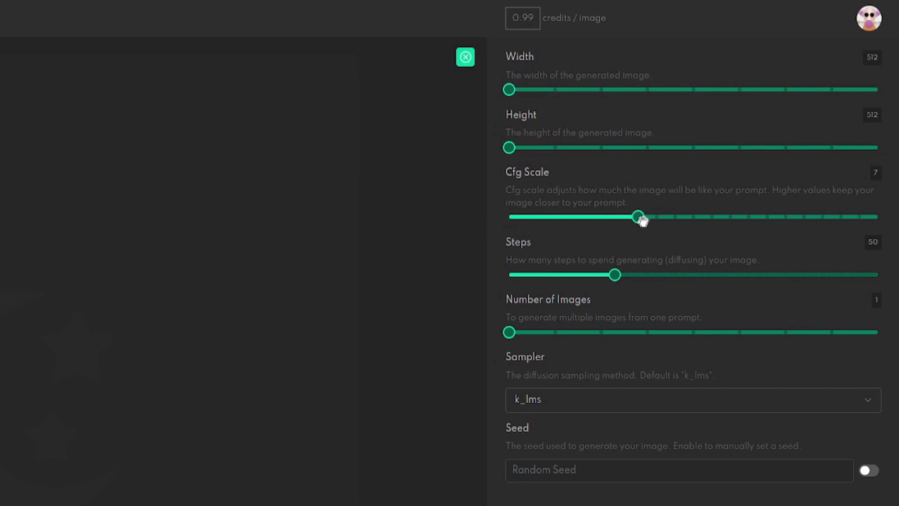
mouse_move(643, 220)
drag(647, 223, 640, 240)
Sweep Steps from 10 to maximum and back, ending at 50 for 0.99 credits per image
mouse_move(614, 277)
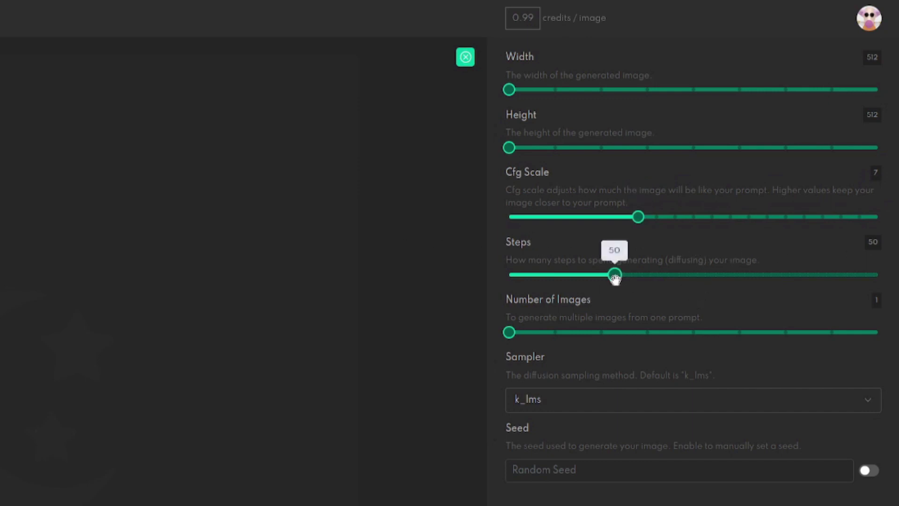
drag(611, 279, 497, 283)
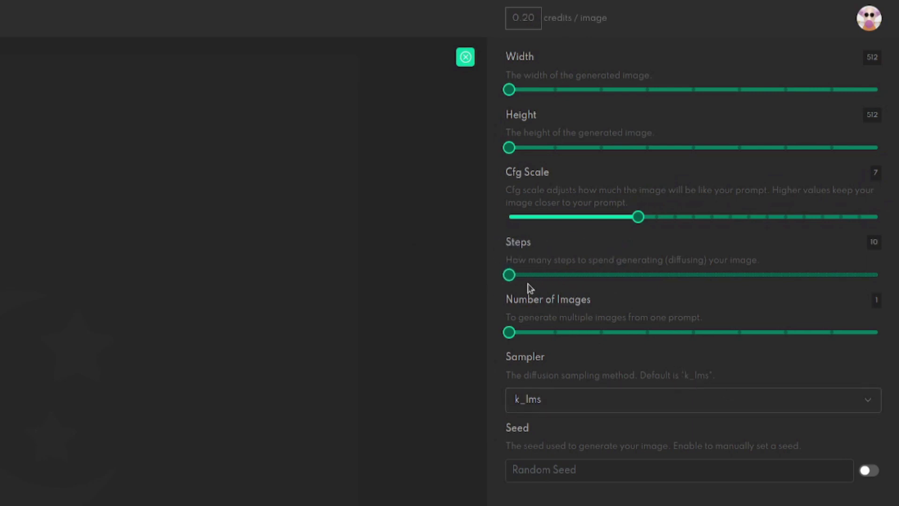
drag(514, 278, 816, 501)
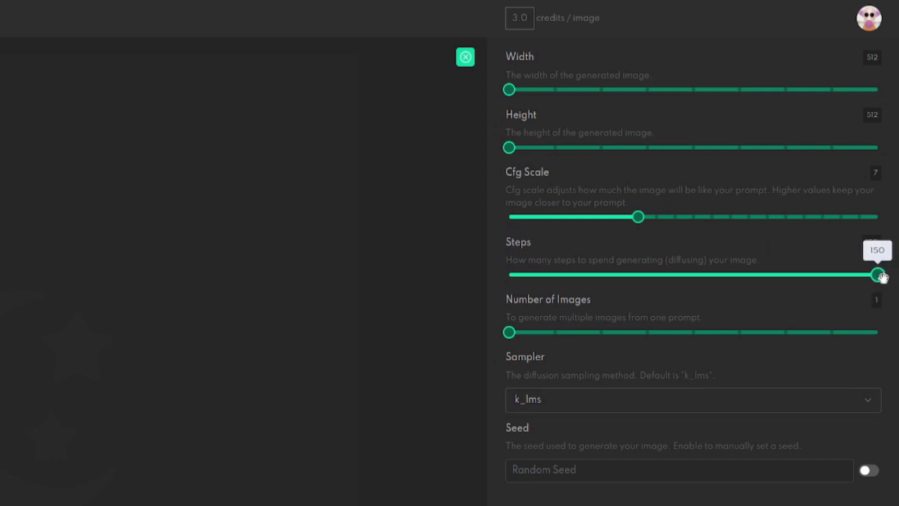
drag(879, 276, 556, 297)
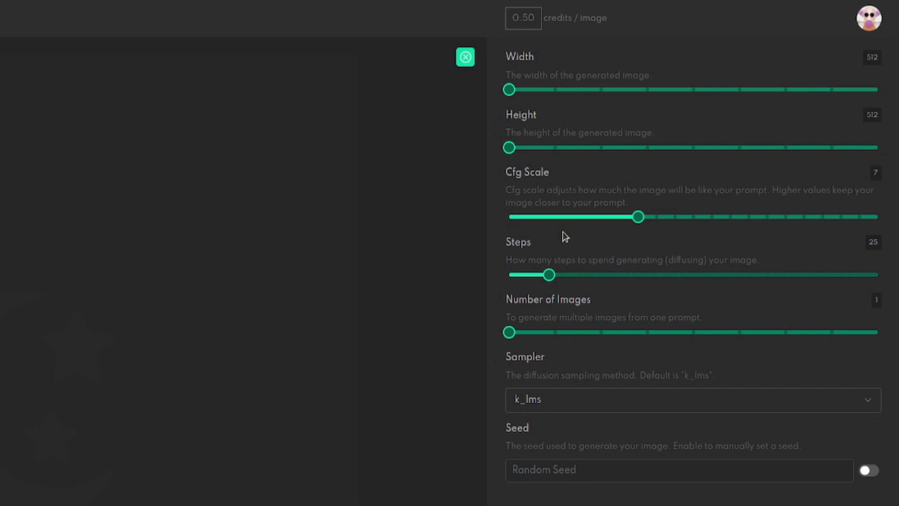
drag(549, 276, 615, 274)
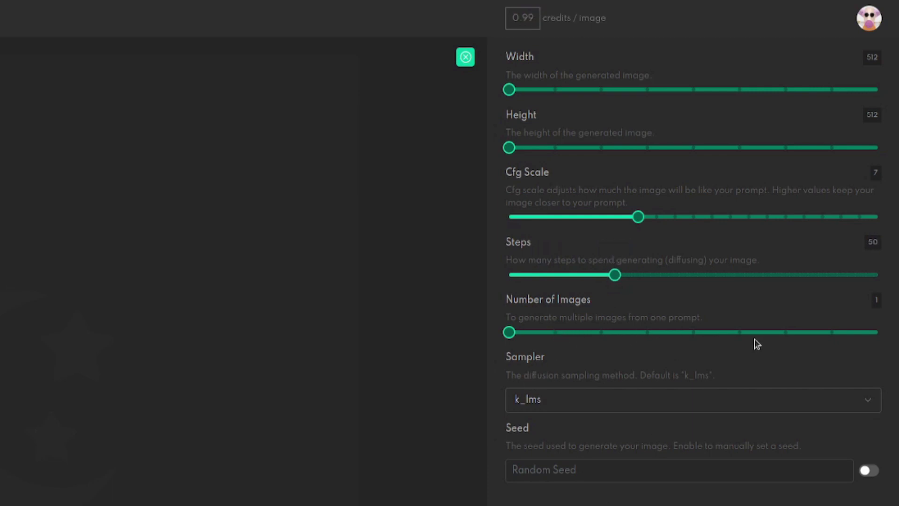
Raise the number of images generated per prompt
click(509, 333)
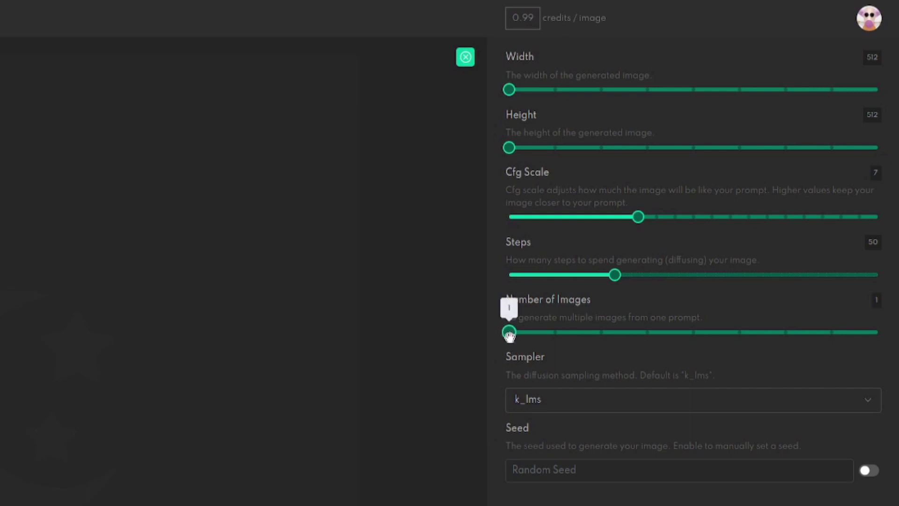
drag(526, 335, 637, 290)
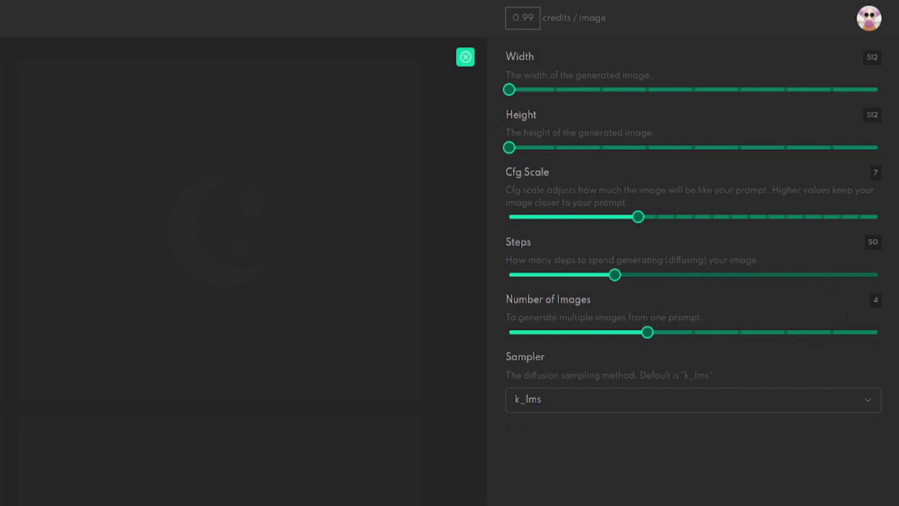
scroll(517, 322, down, 2)
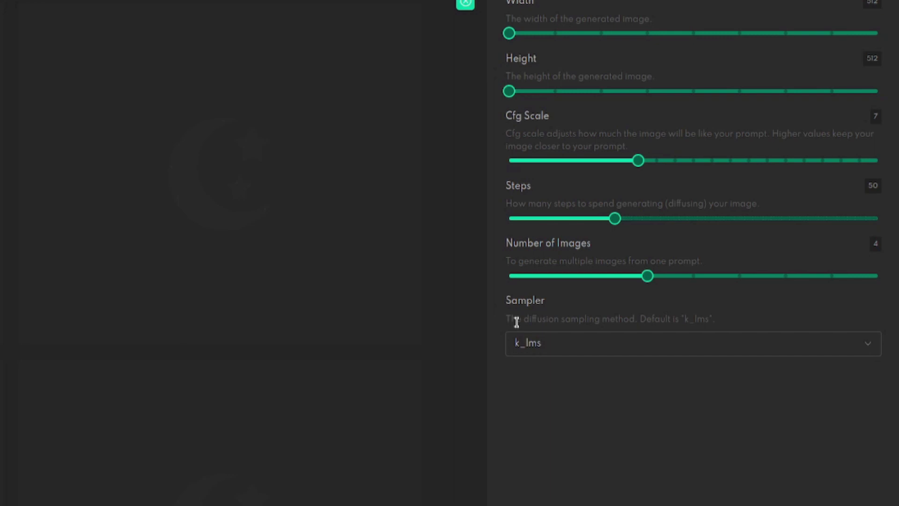
scroll(516, 322, down, 3)
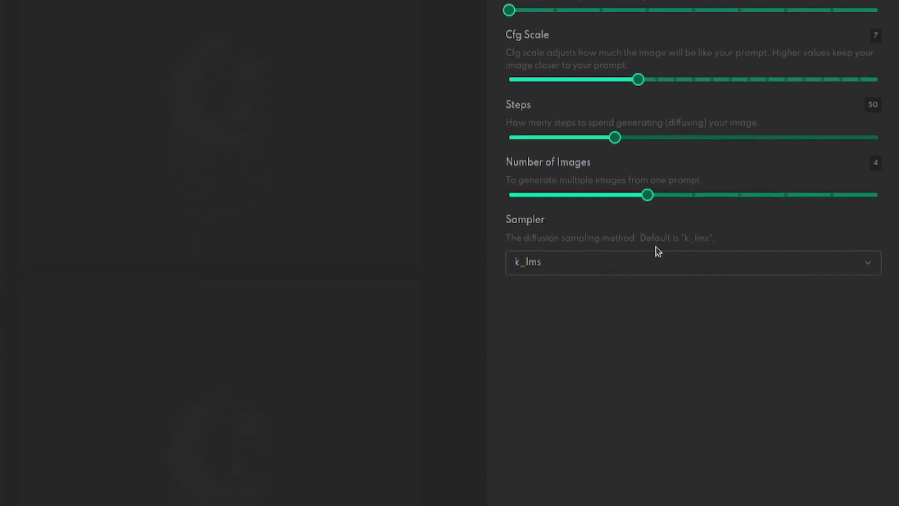
Try the plms and ddim samplers, then settle on k_lms
click(670, 261)
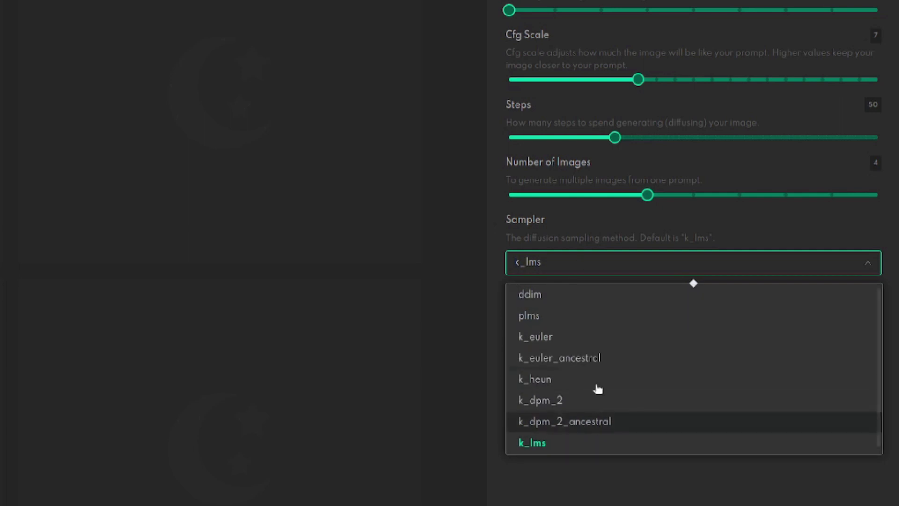
scroll(550, 327, up, 1)
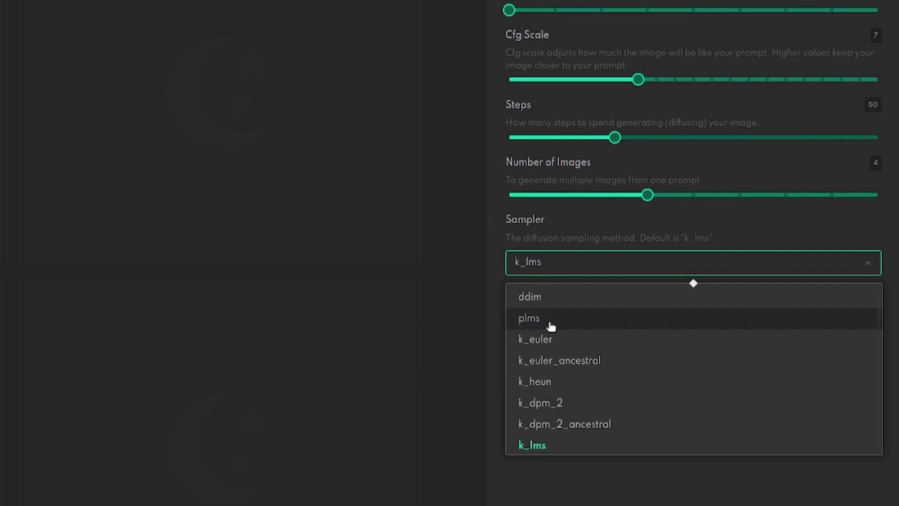
click(542, 321)
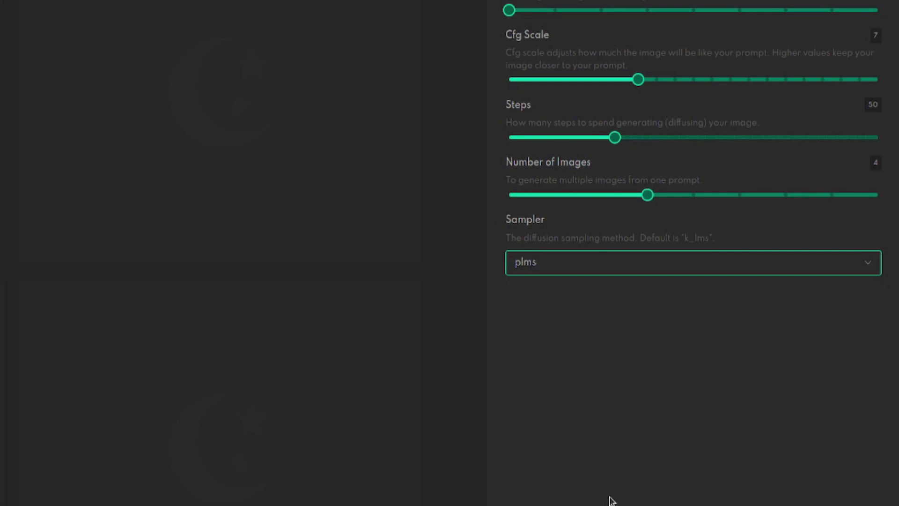
click(616, 263)
click(535, 303)
click(549, 265)
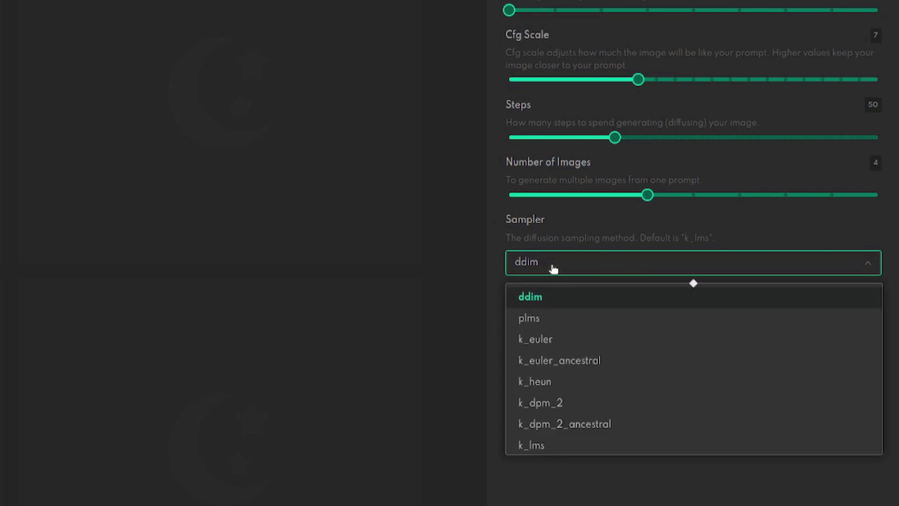
click(545, 442)
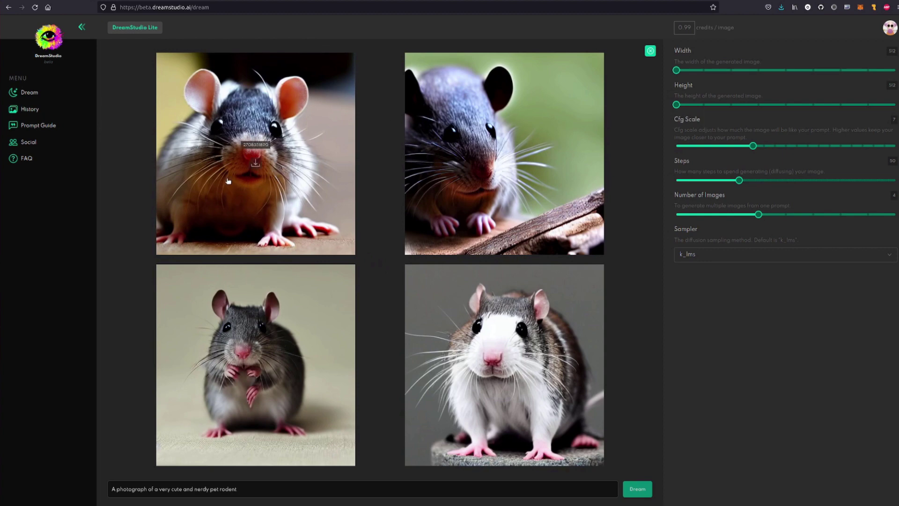
Download the top-left photo as 'A photograph of a very cute and nerdy pet rodent.png'
mouse_move(253, 114)
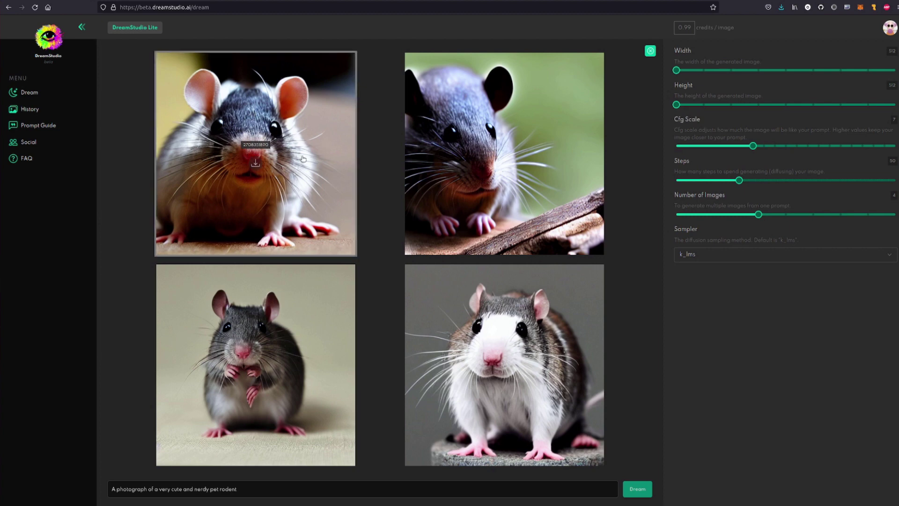
click(255, 165)
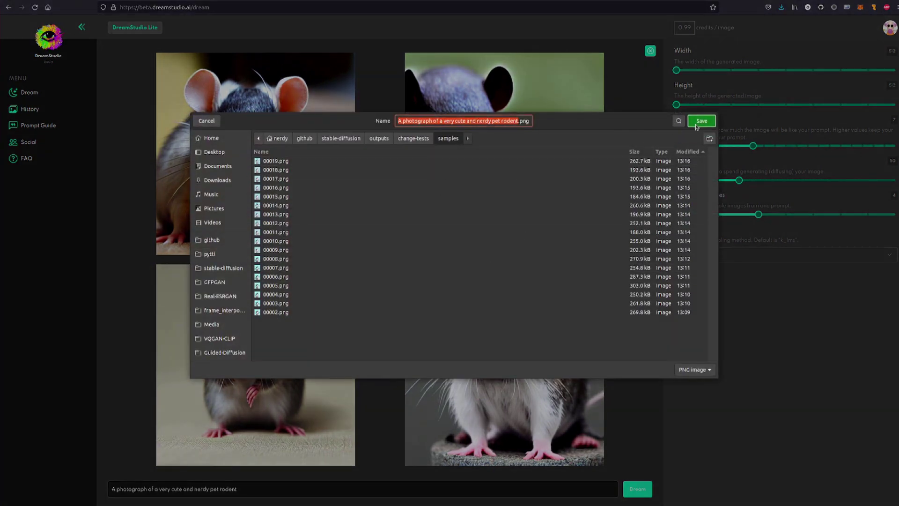
click(700, 121)
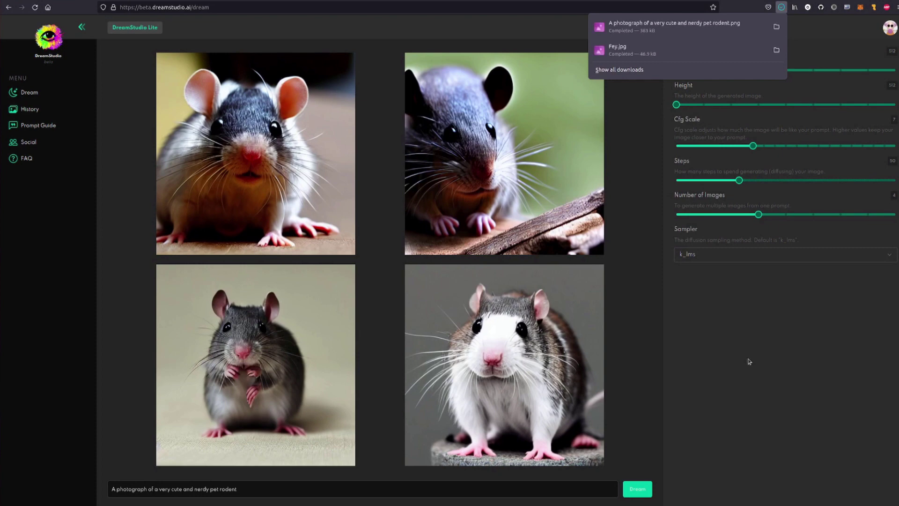
click(749, 361)
Change 'photograph' to 'drawing', add 'wearing a hat' to the prompt, and generate
mouse_move(234, 372)
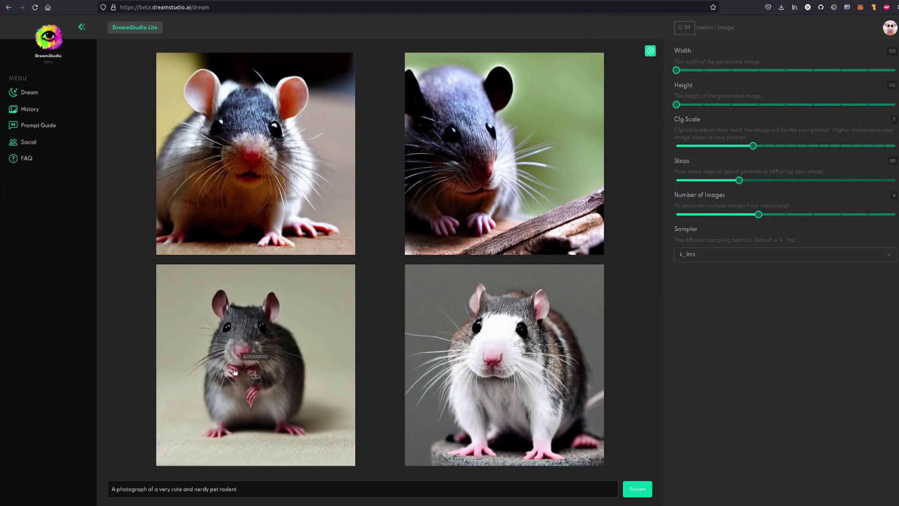
click(468, 187)
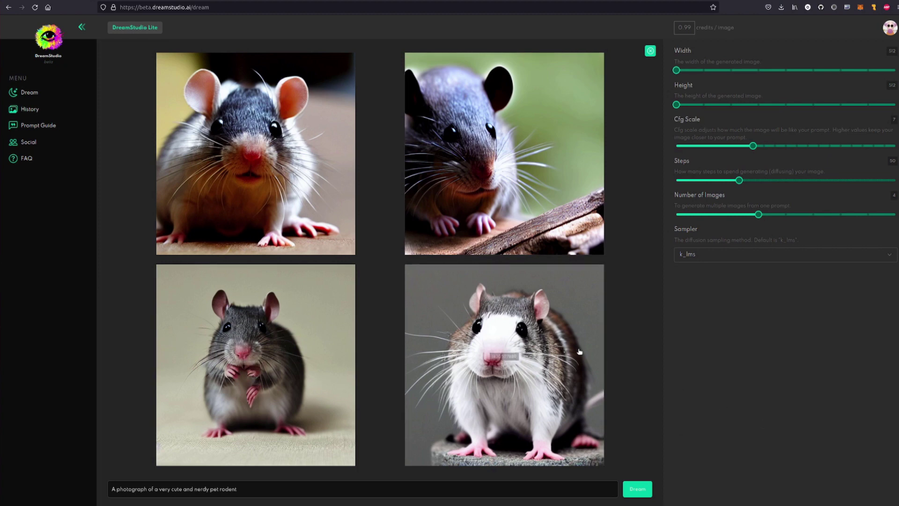
click(314, 488)
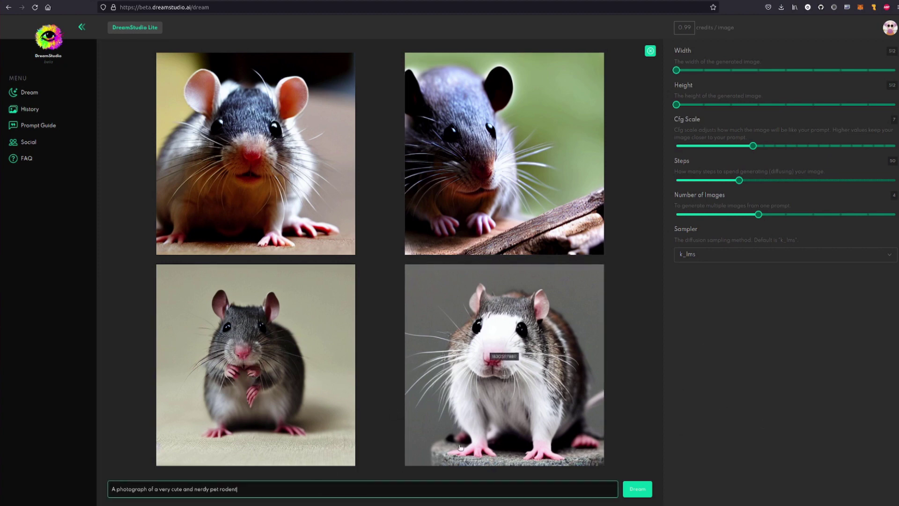
click(460, 447)
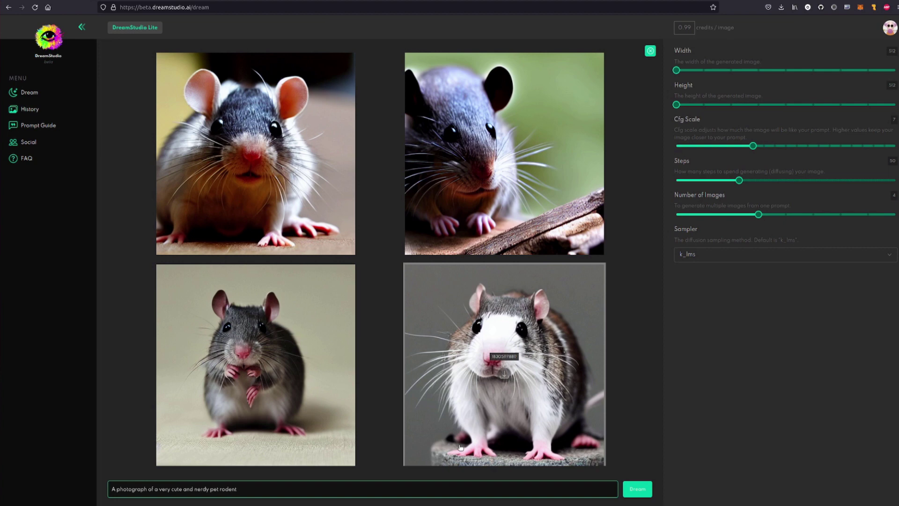
key(ctrl+shift+Left)
text(drawing)
text(wearing a ha)
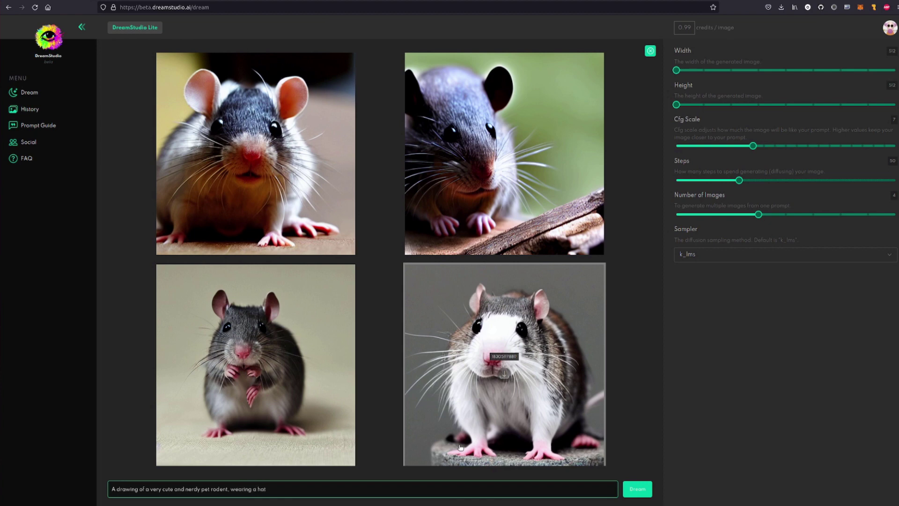
text(t)
click(635, 489)
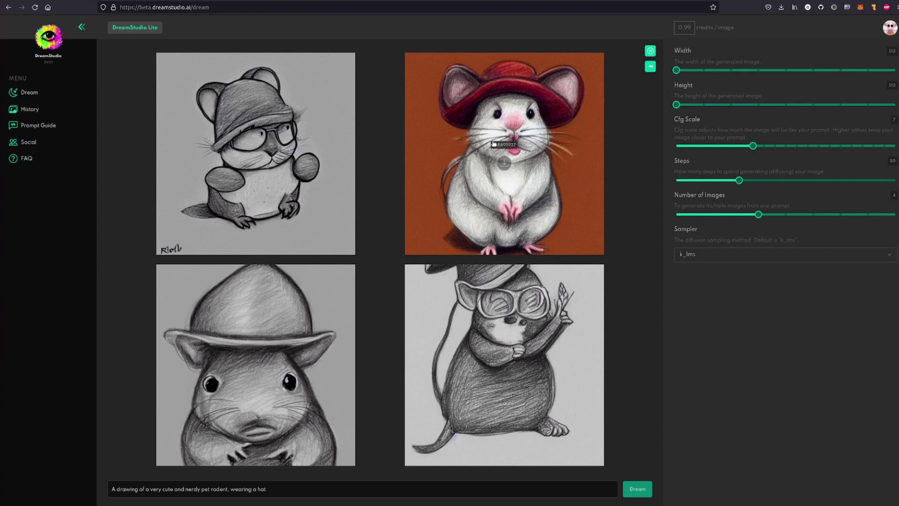
Edit the prompt to '…pet rodent, wearing a top hat and glasses, sitting on a park bench'
click(298, 489)
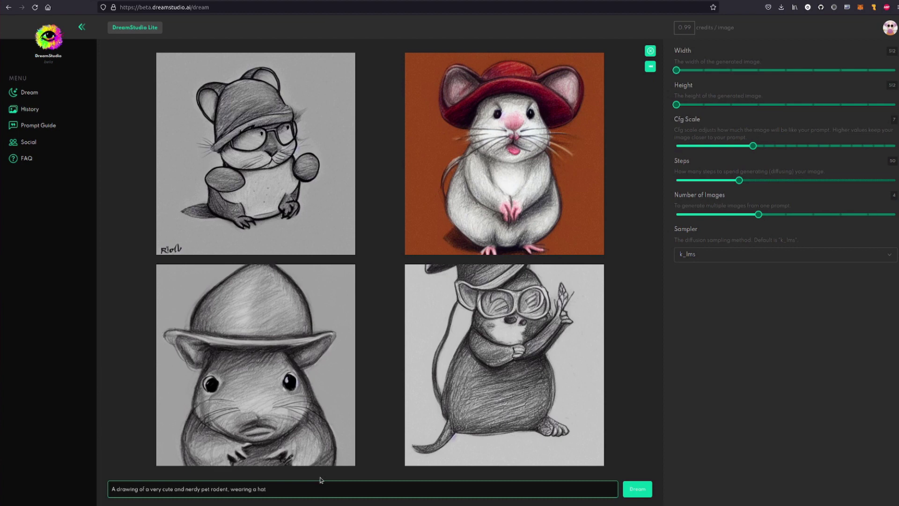
key(BackSpace)
key(BackSpace)
key(BackSpace)
key(BackSpace)
text(top h)
key(ctrl+shift+Right)
text(photo)
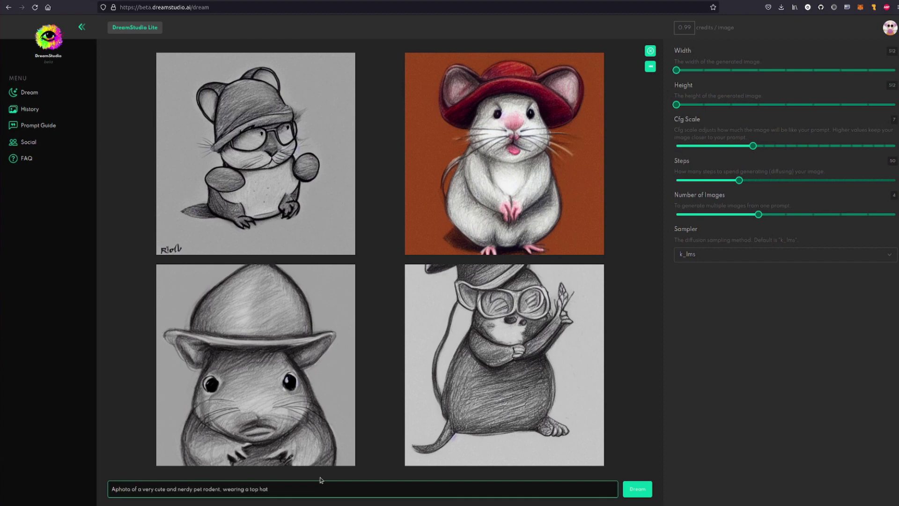
key(Left)
key(Left)
key(Left)
key(Right)
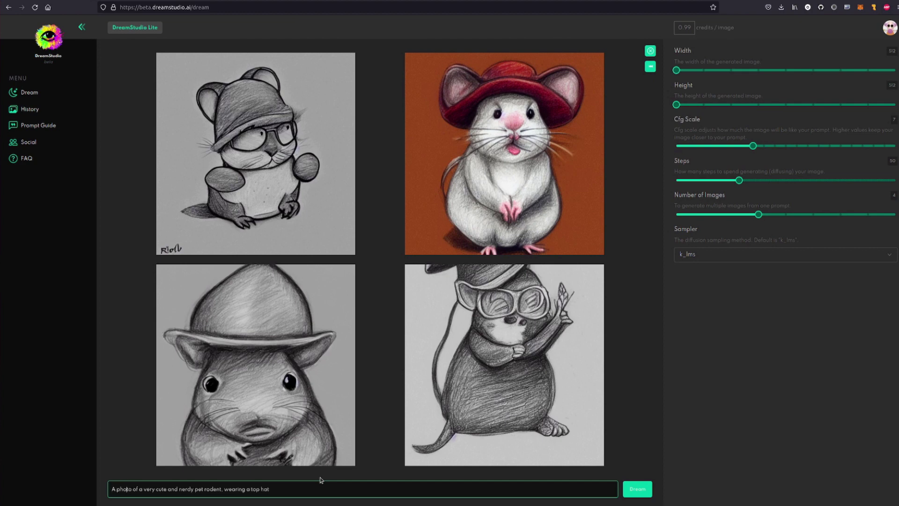
text(graph)
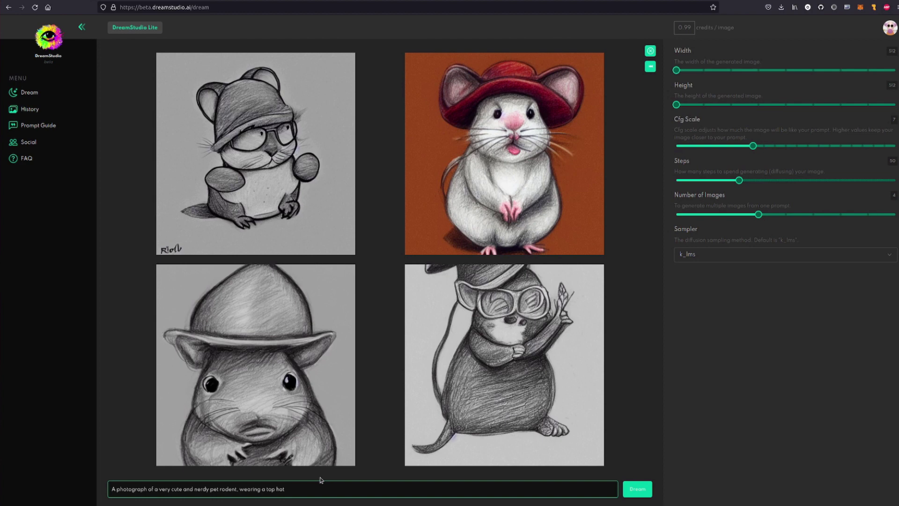
text(nd glasses, sitting on a park bench)
Run Dream on the top hat, glasses and park bench prompt
click(637, 489)
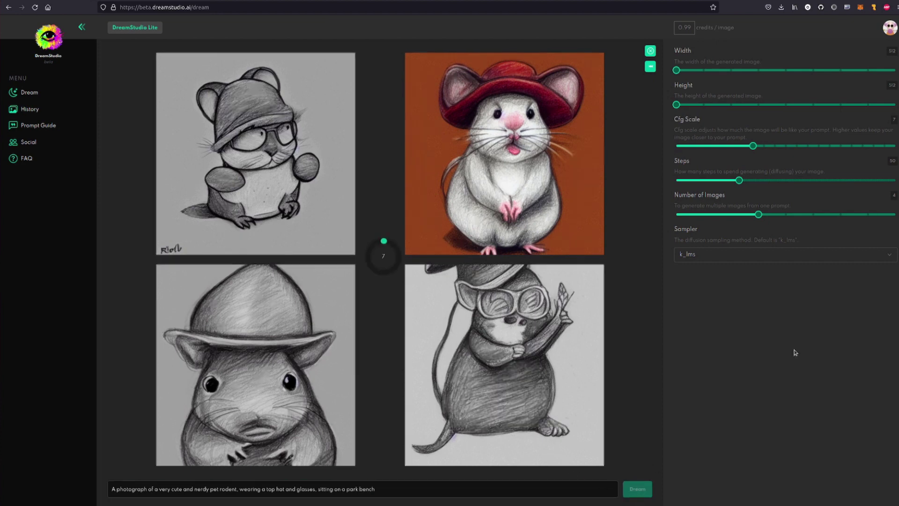